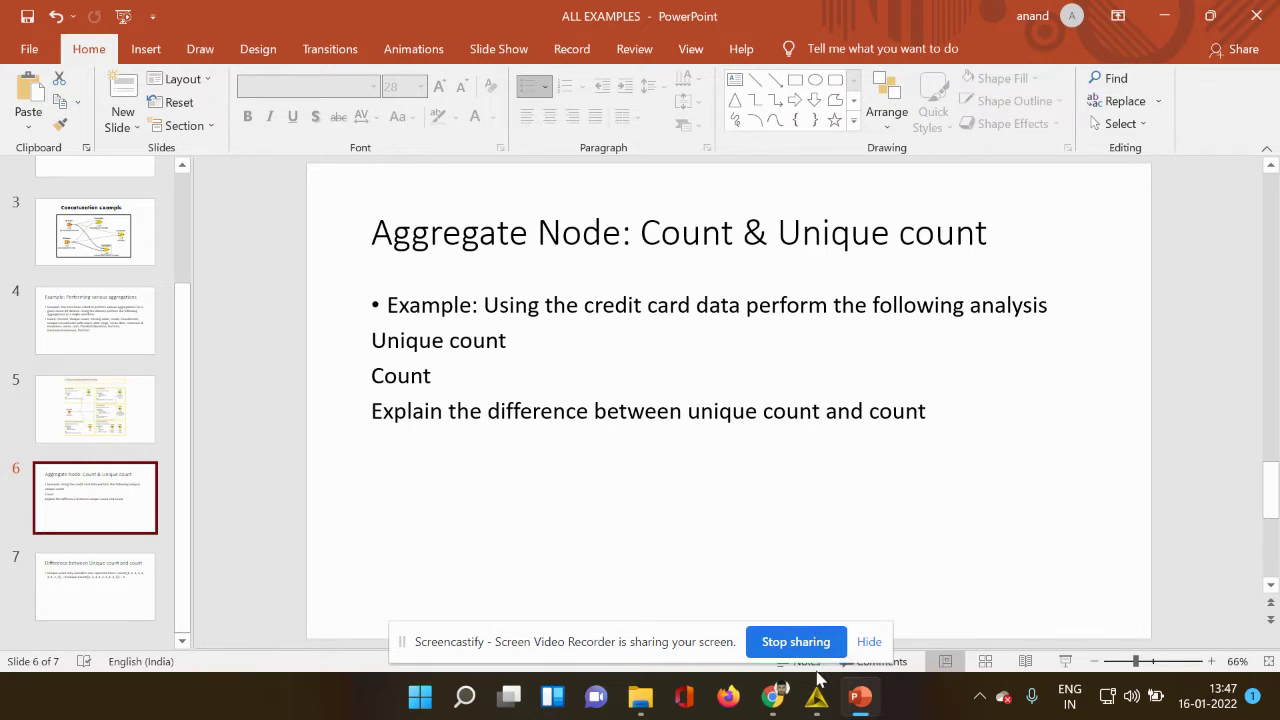
Search the node repository for 'file' and place a File Reader node on the canvas.
left_click(816, 697)
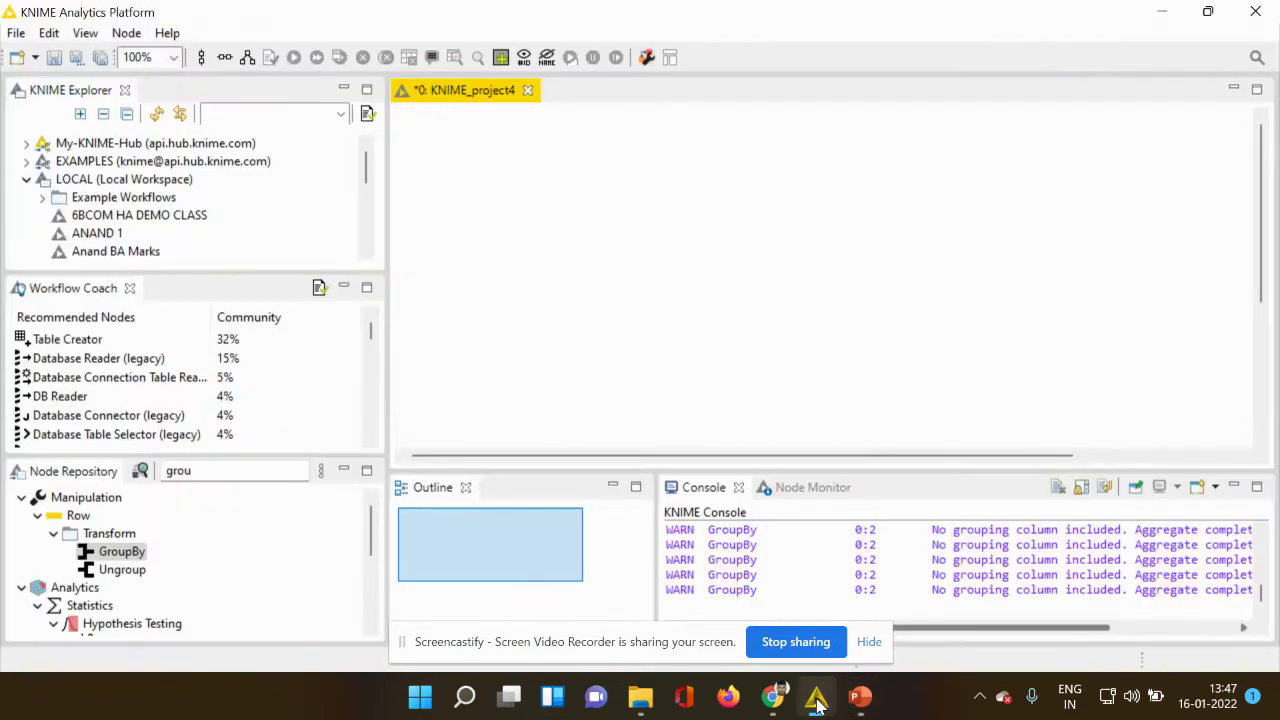
left_click(226, 474)
key("BackSpace")
key("BackSpace")
key("BackSpace")
key("BackSpace")
type("file")
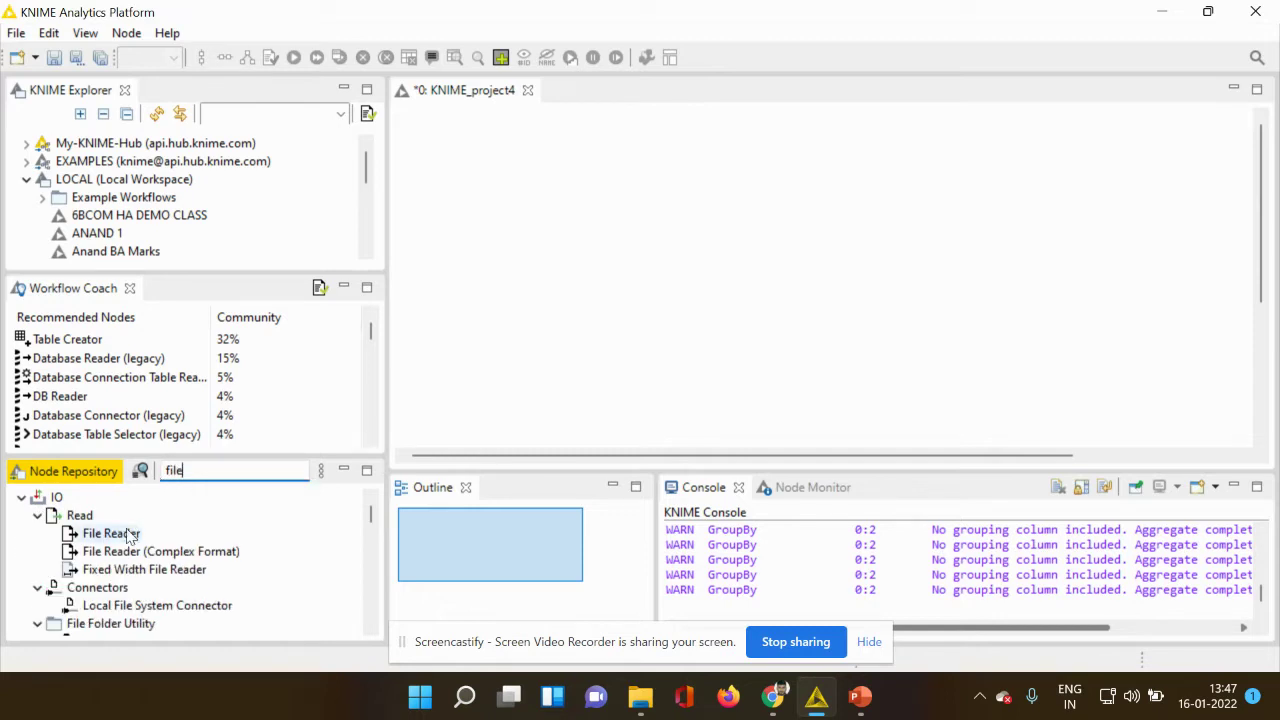
left_click_drag(130, 537, 513, 248)
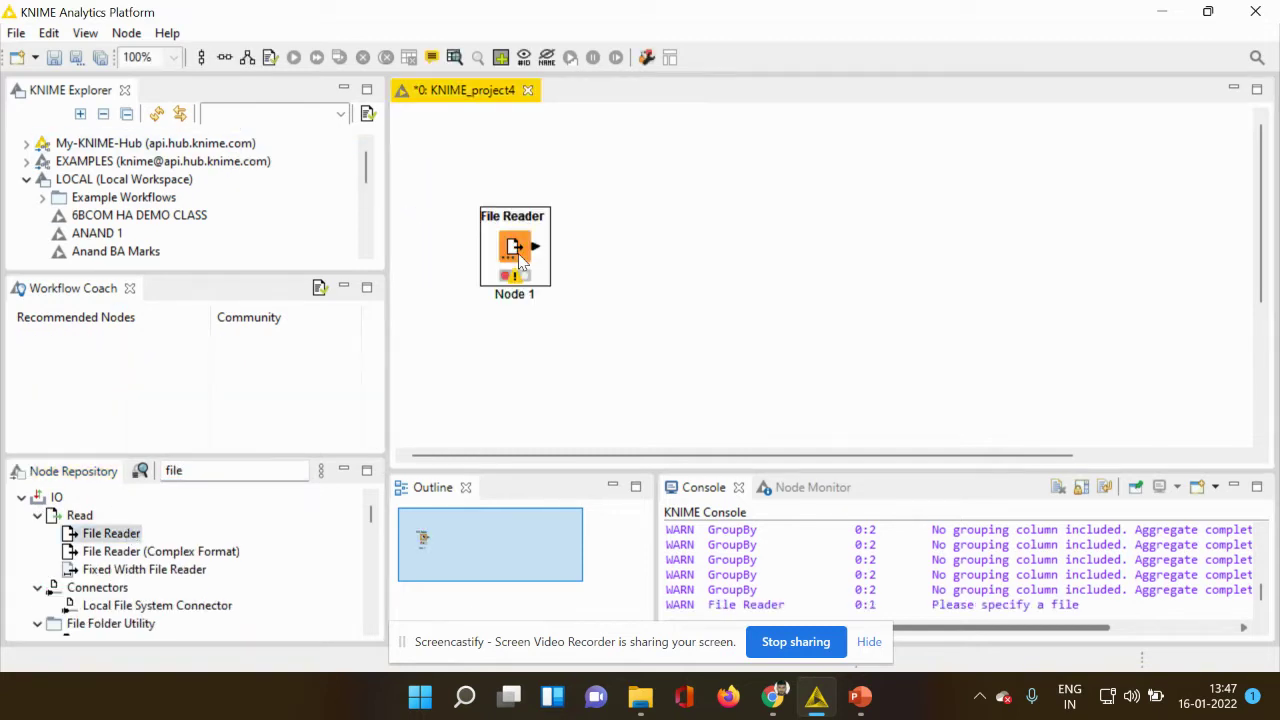
right_click(519, 260)
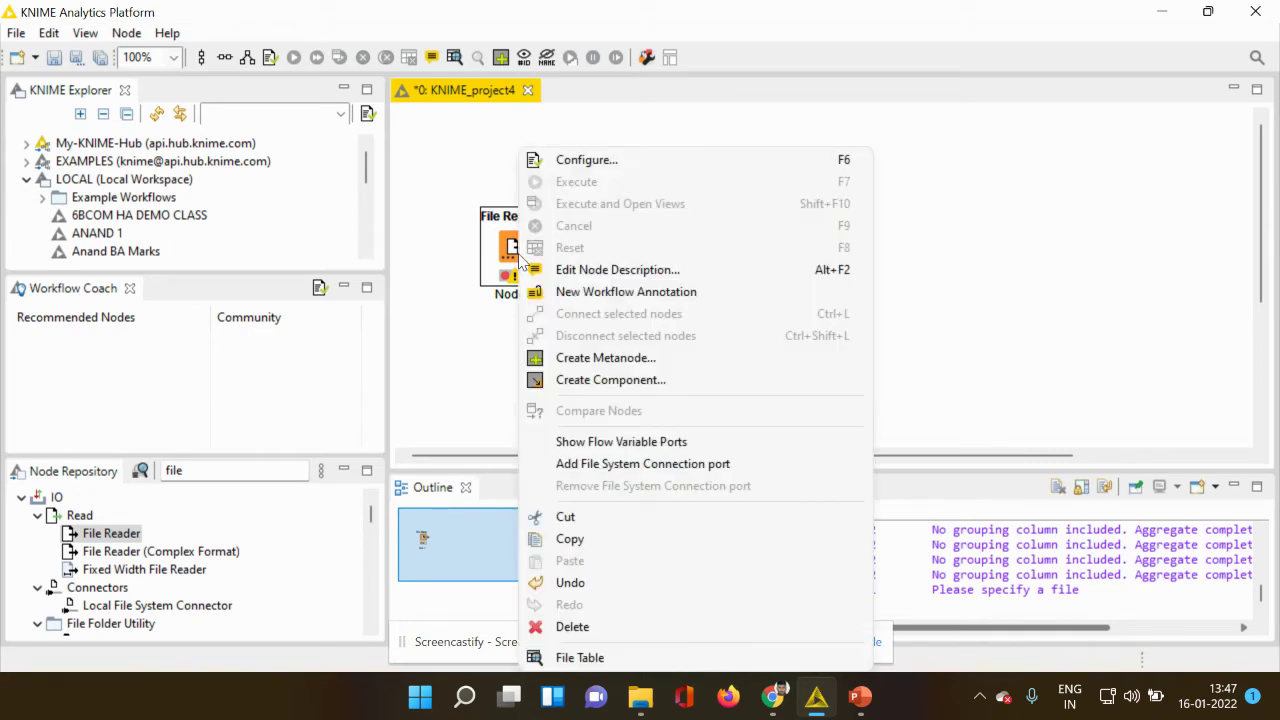
left_click(596, 162)
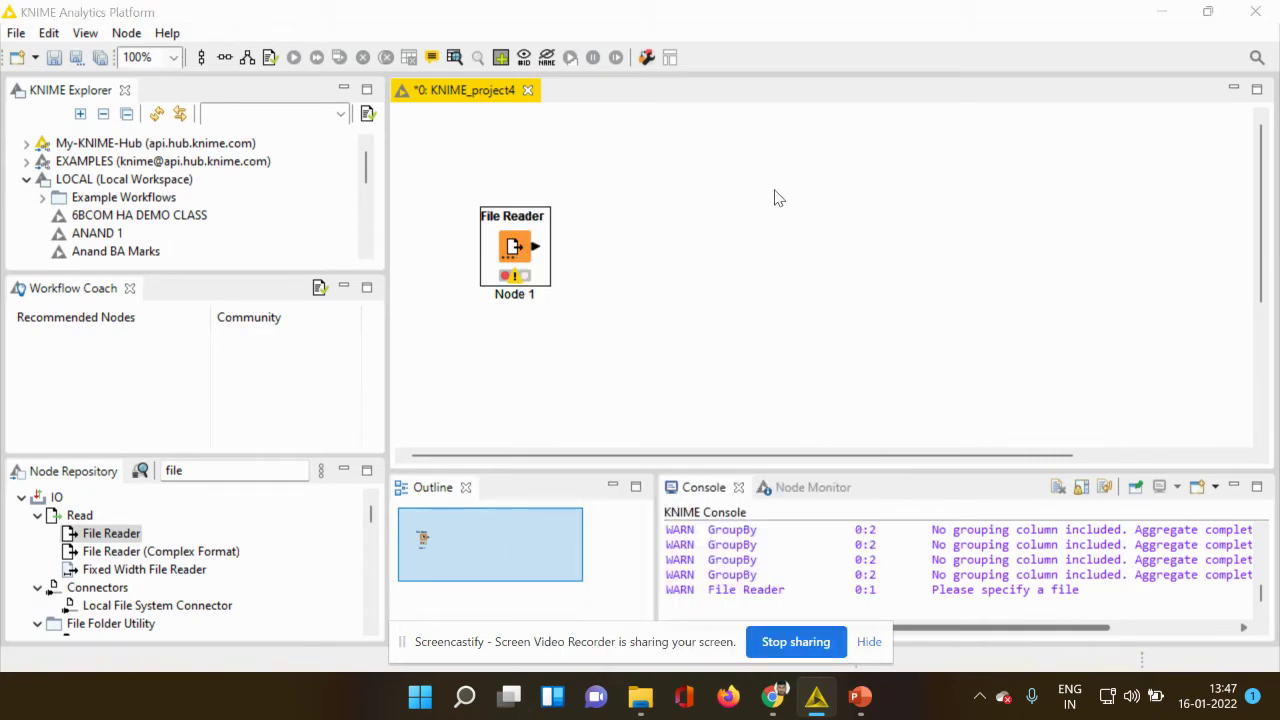
Point the File Reader at Customer Credit Card Data.csv in the KNIME folder.
left_click(930, 197)
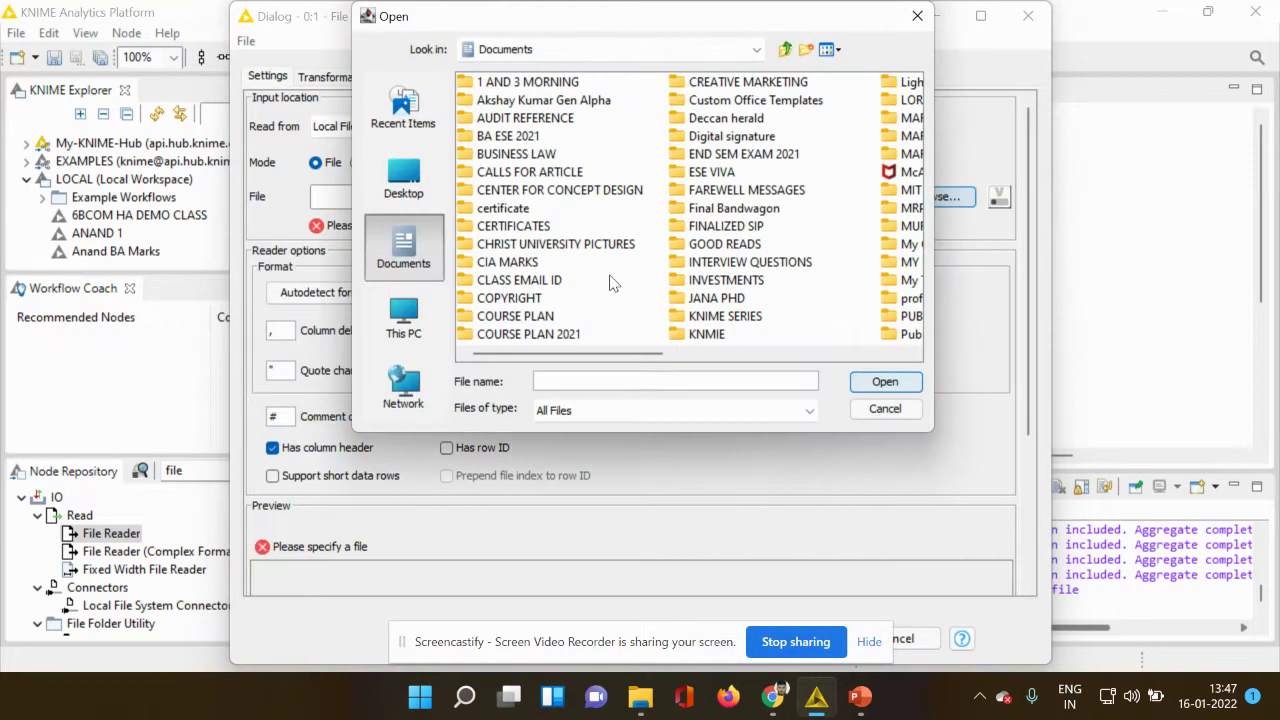
double_click(702, 336)
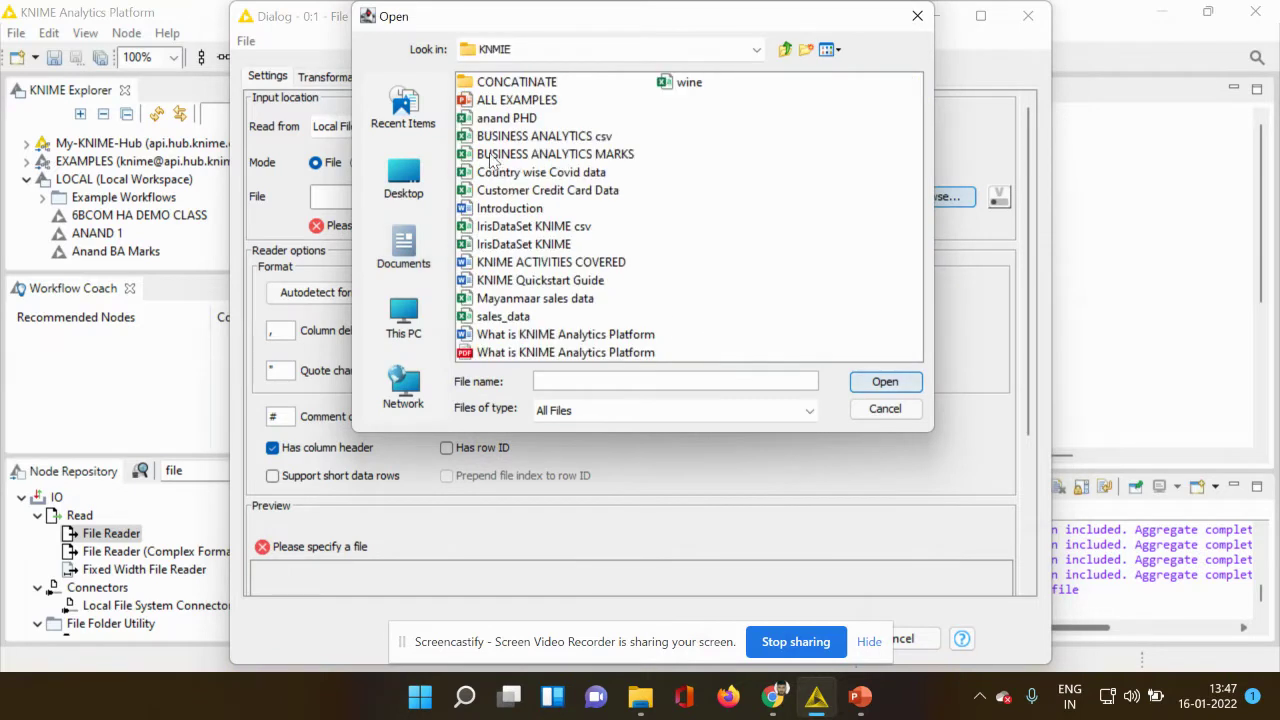
left_click(598, 198)
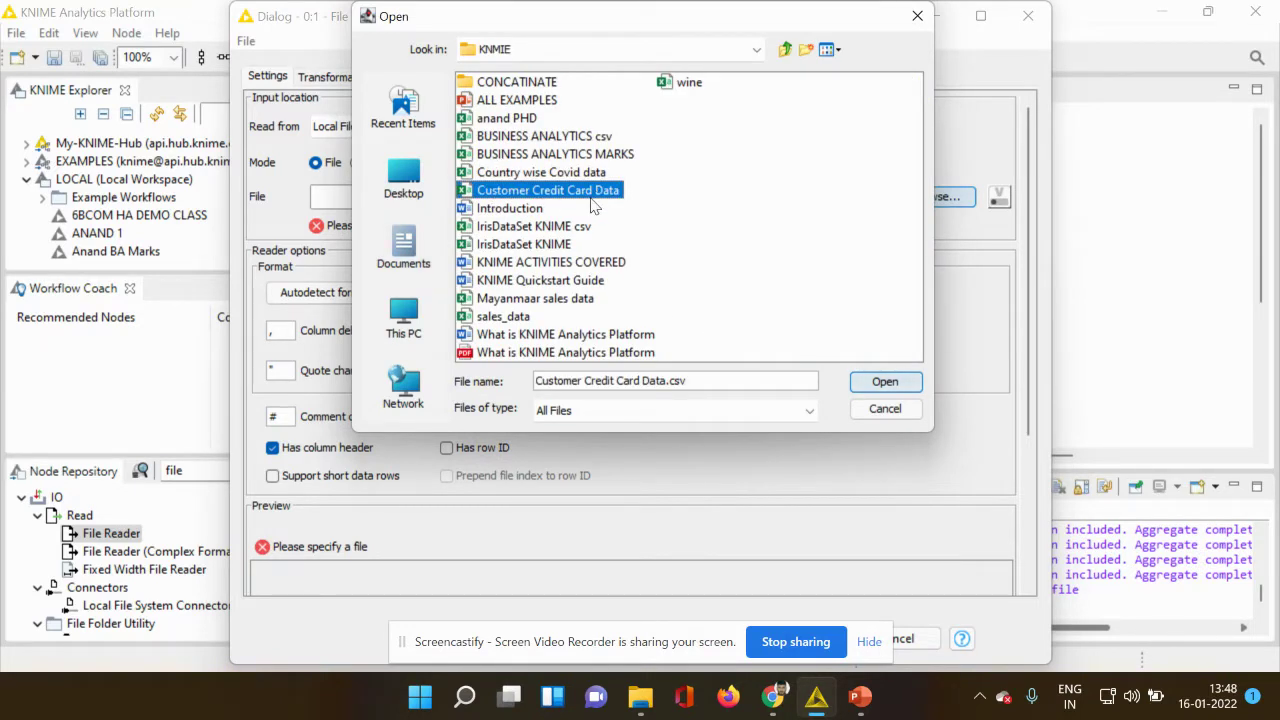
left_click(872, 382)
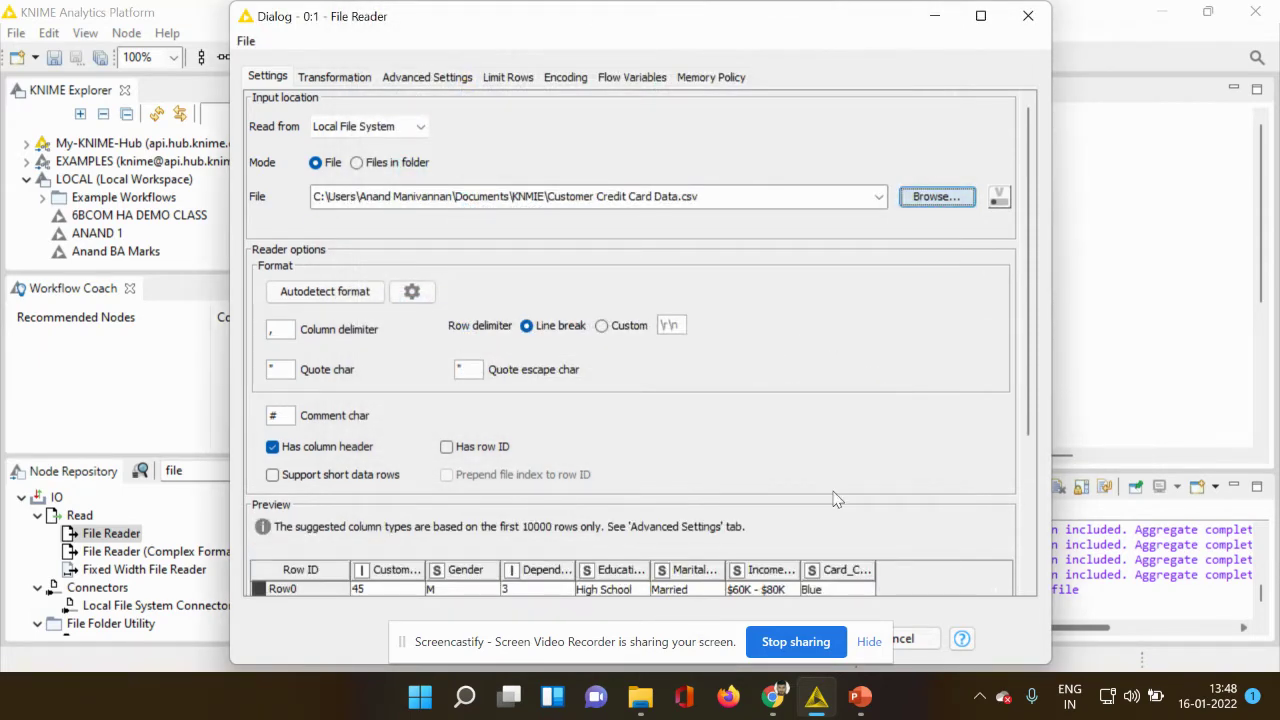
left_click(680, 641)
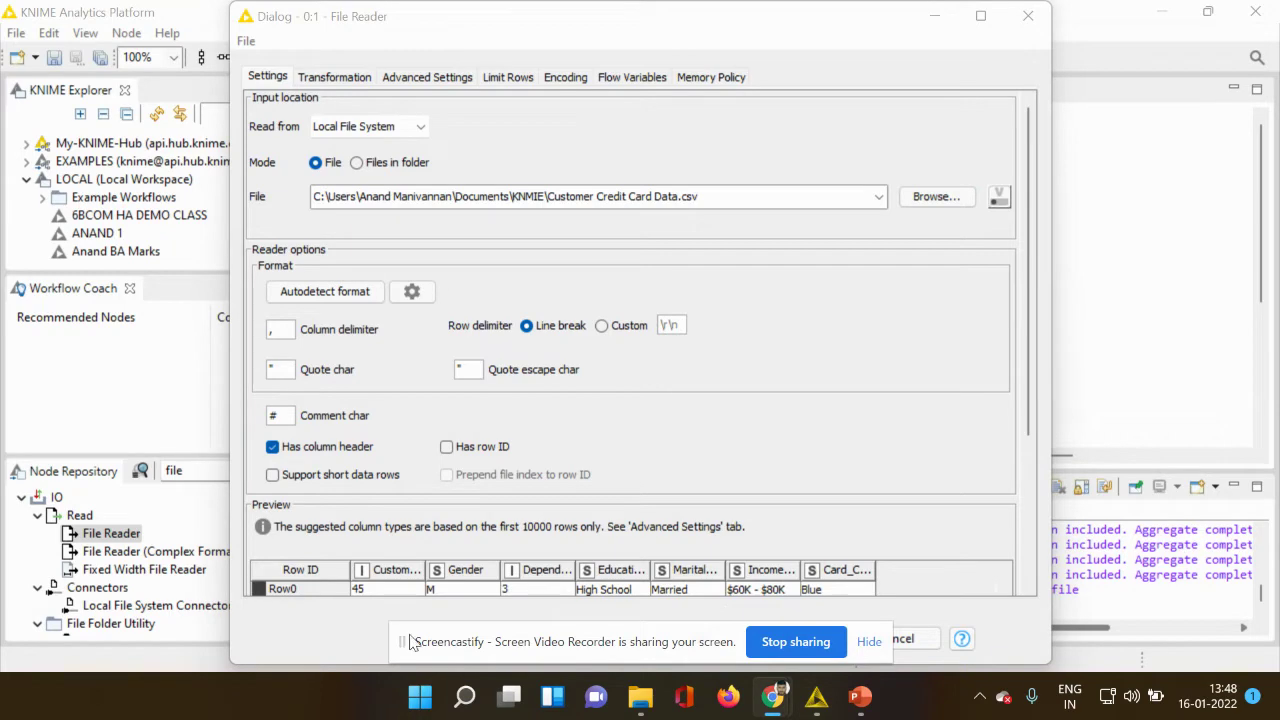
left_click_drag(580, 640, 240, 640)
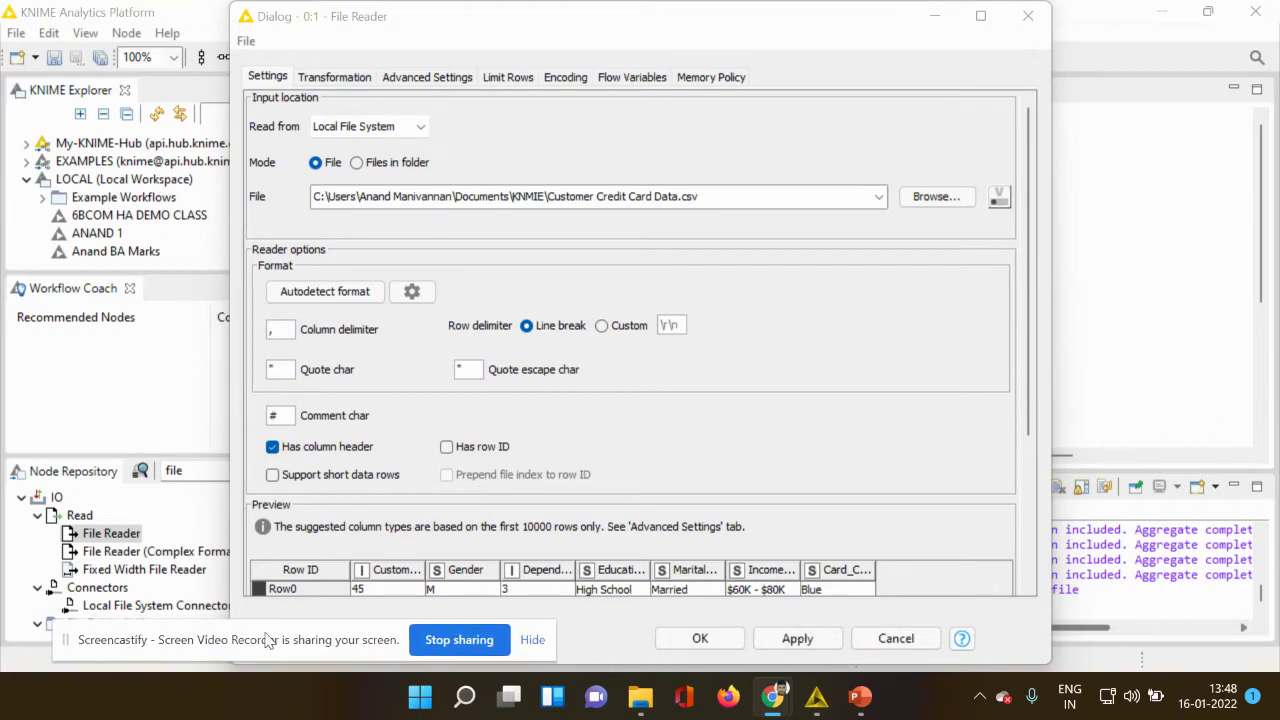
left_click(822, 648)
Accept the settings, execute the File Reader and open its 10127-row output table.
left_click(700, 638)
right_click(532, 258)
left_click(608, 183)
right_click(538, 250)
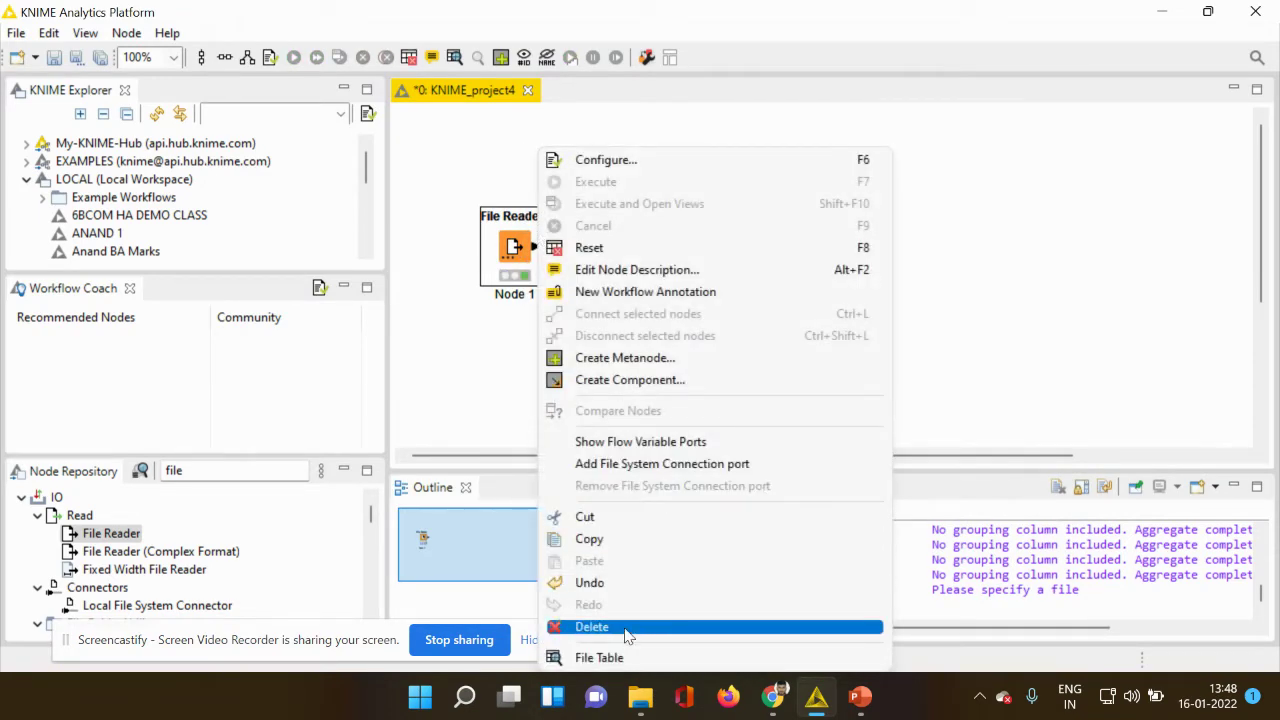
left_click(619, 660)
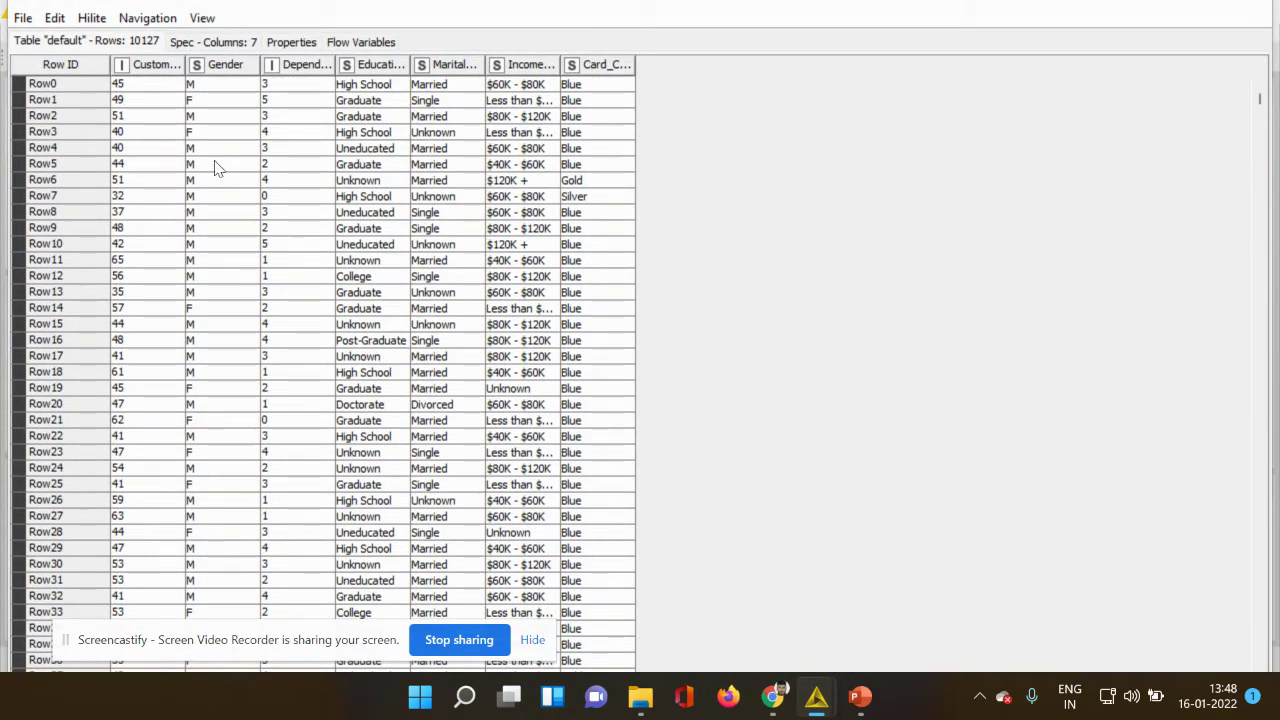
mouse_move(155, 70)
left_mouse_down()
mouse_move(180, 71)
mouse_move(158, 72)
left_mouse_up()
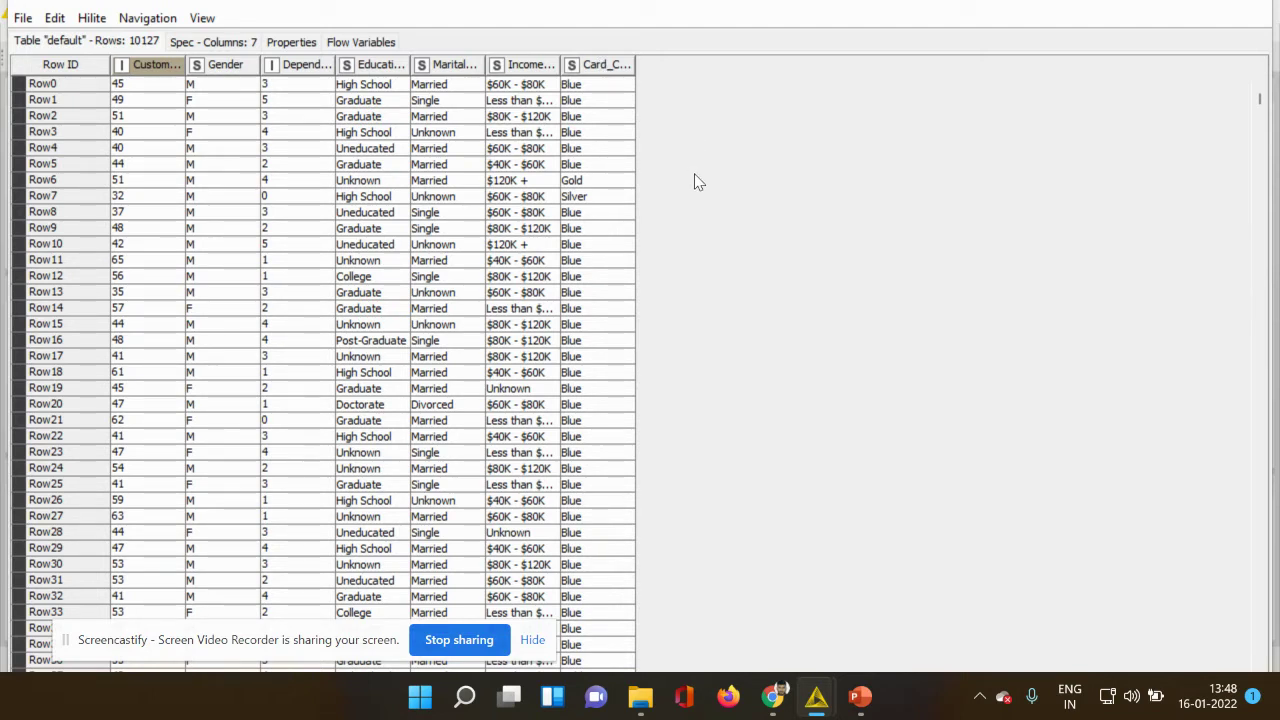
Inspect the Card_Category values, such as Gold in Row6 and Silver in Row7, then close the table.
left_click(588, 88)
left_click(598, 185)
left_click(598, 199)
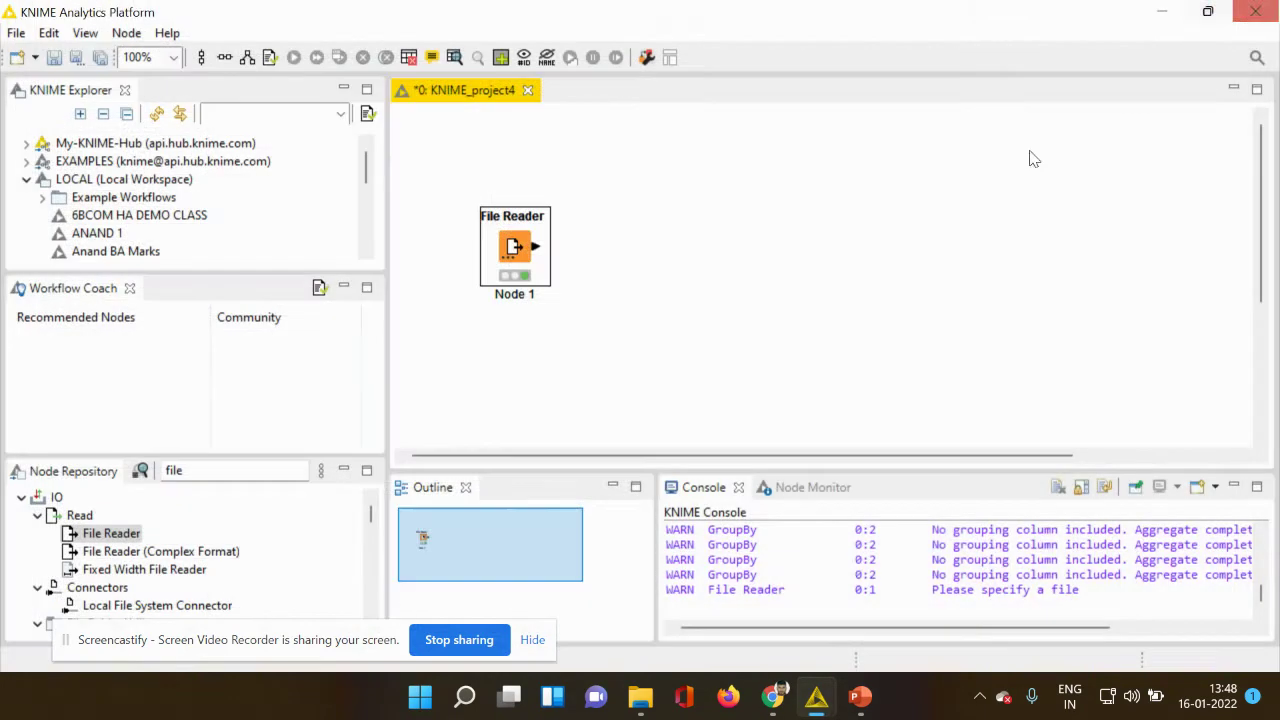
left_click(1266, 10)
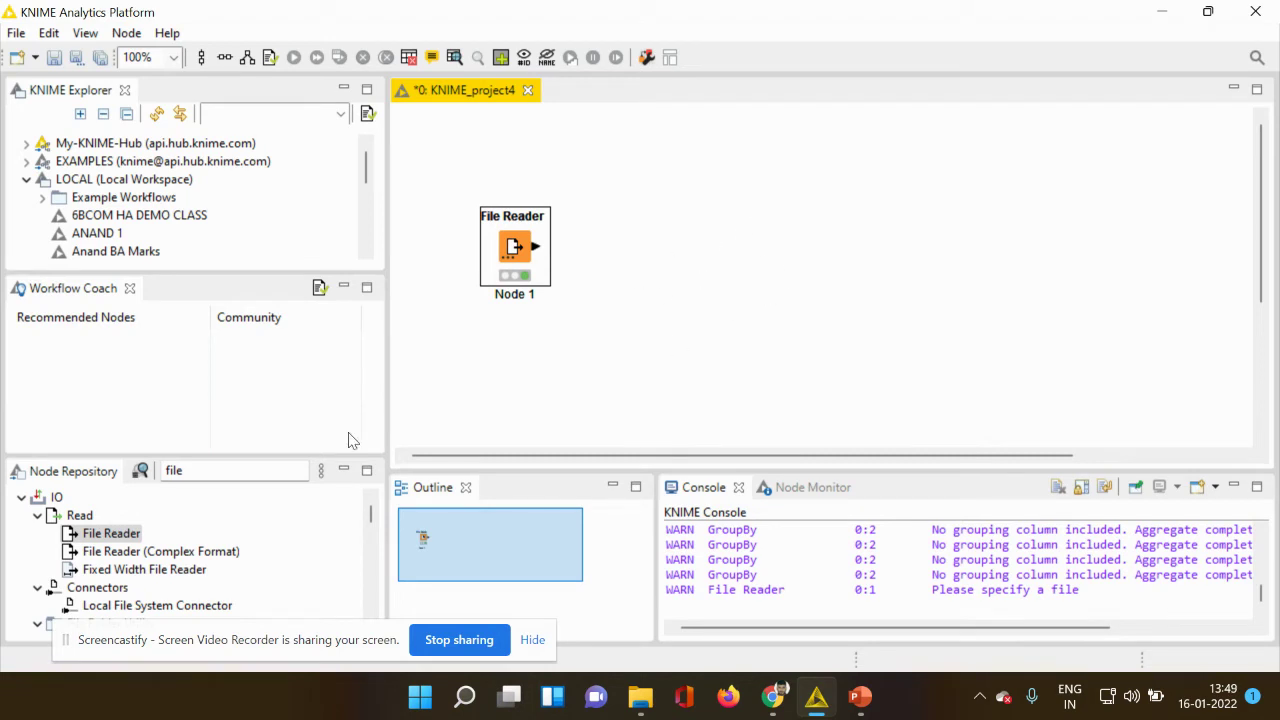
Search for 'grou', add a GroupBy node, and wire the File Reader's output into it.
left_click(274, 463)
key("BackSpace")
key("BackSpace")
key("BackSpace")
key("BackSpace")
type("grou")
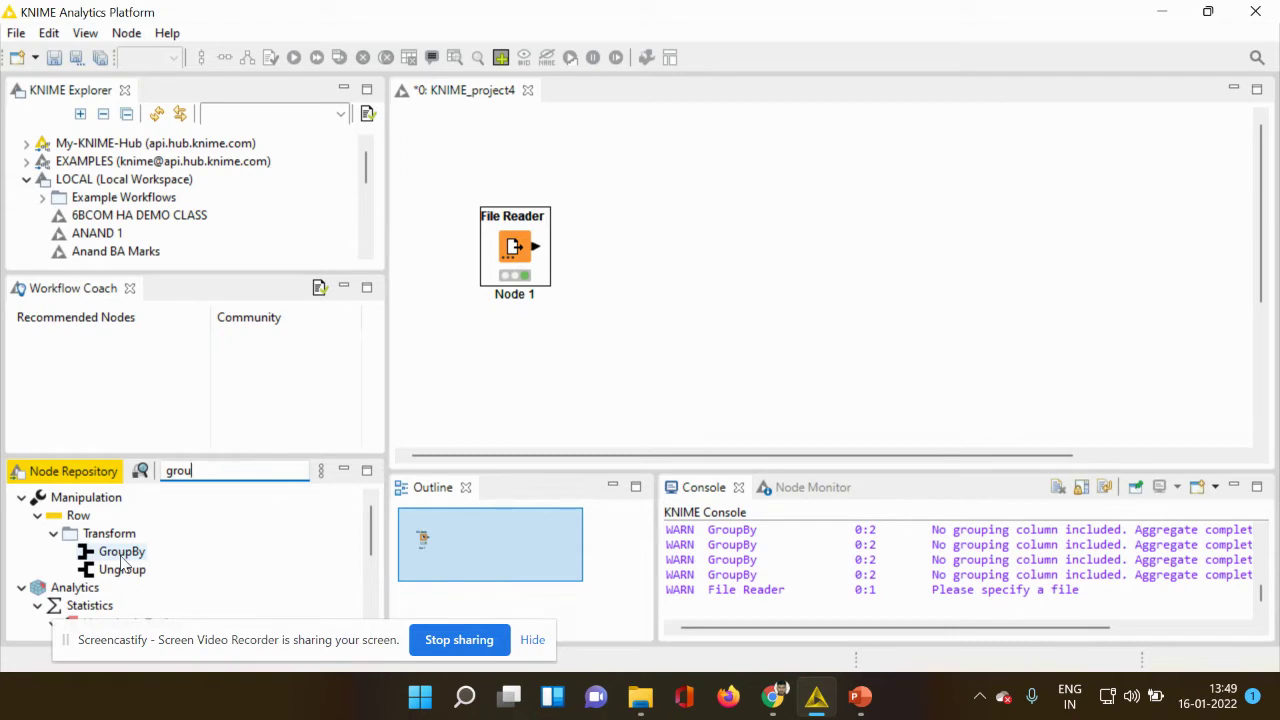
left_click_drag(122, 562, 694, 232)
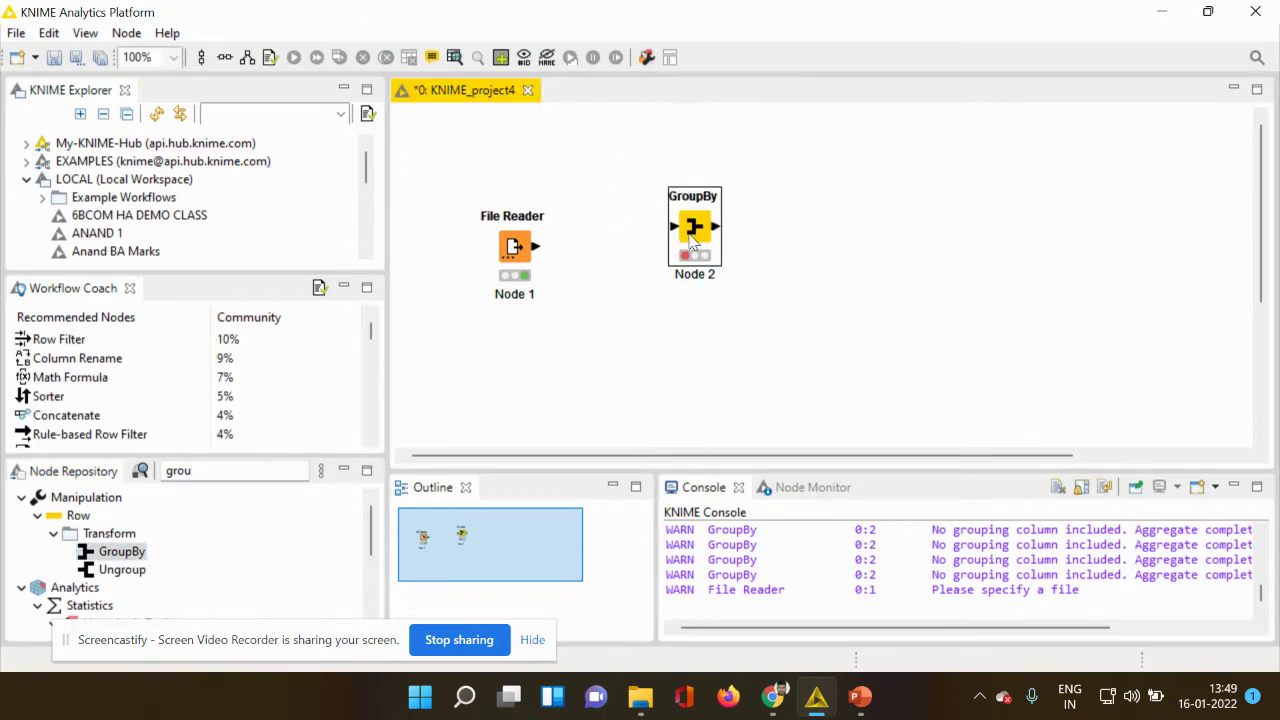
left_click(545, 390)
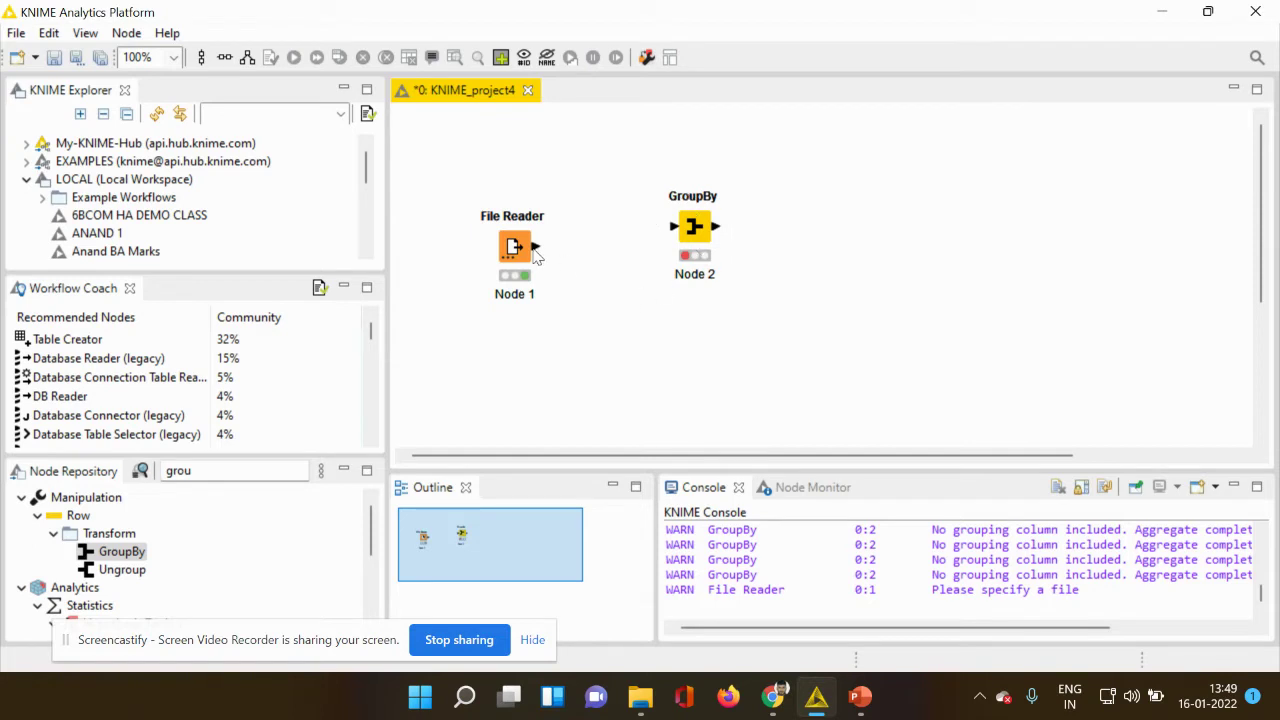
left_click_drag(535, 250, 682, 230)
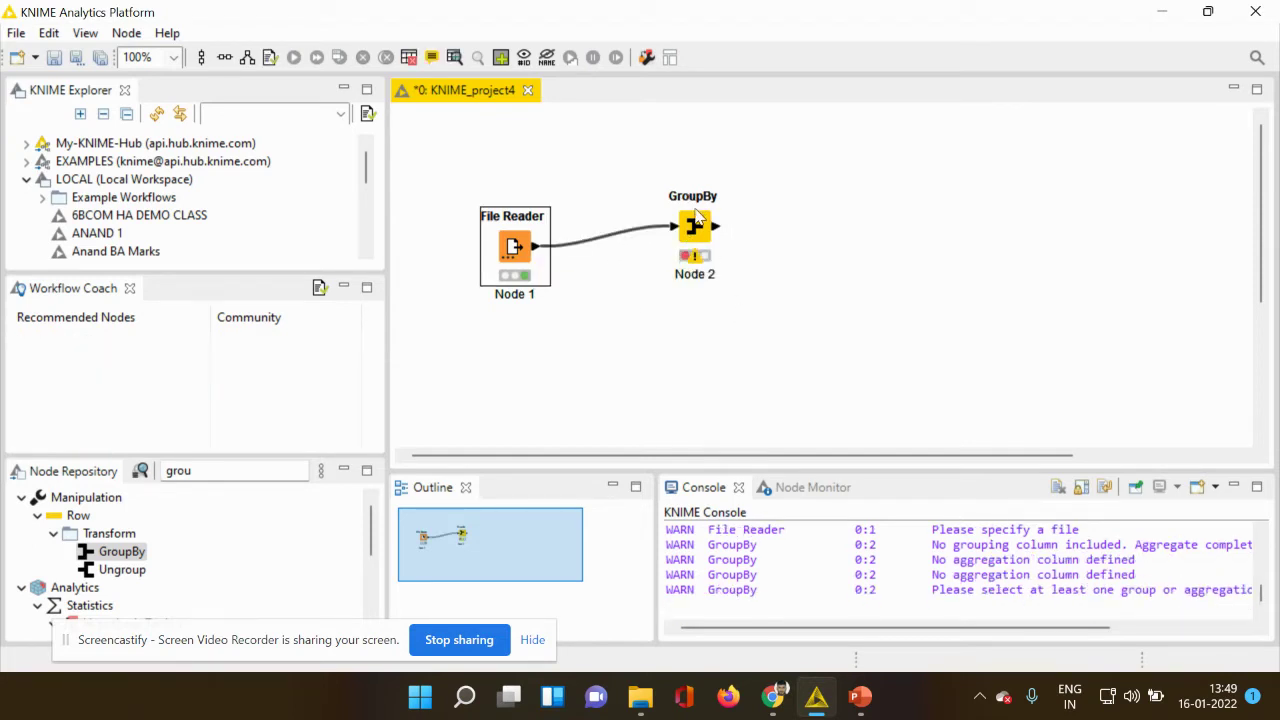
right_click(693, 195)
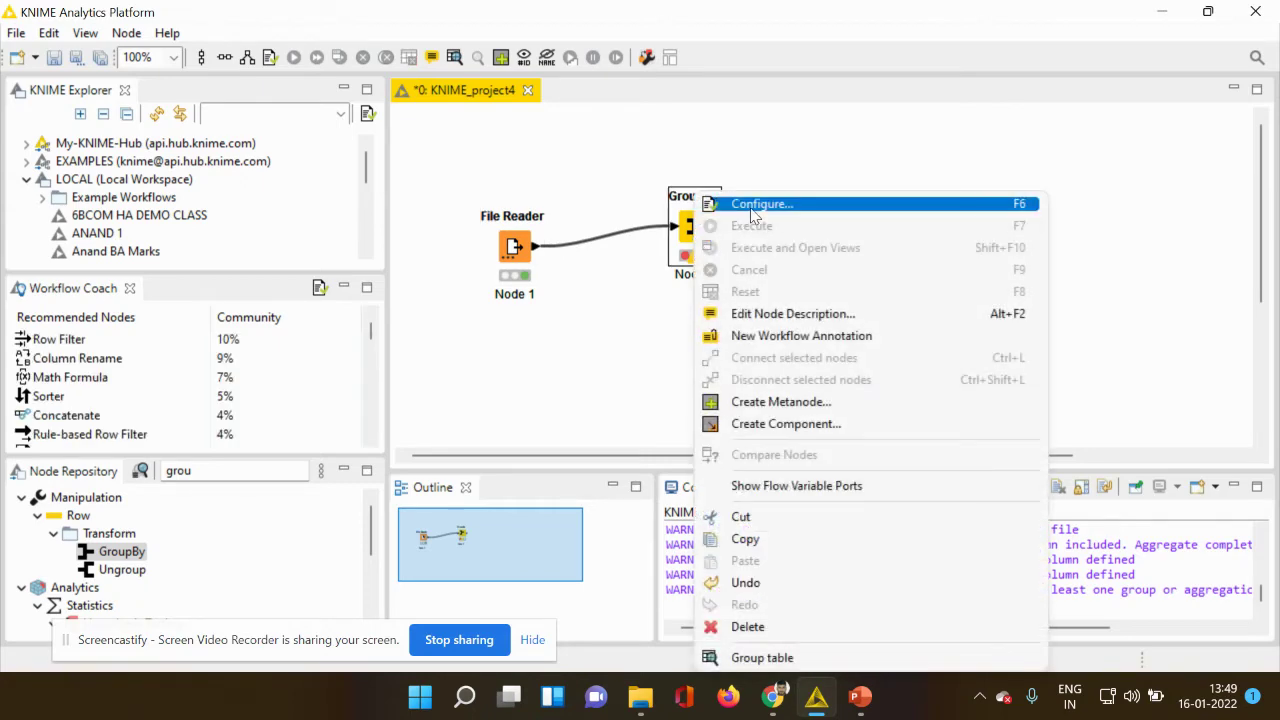
Open the GroupBy configuration on its Manual Aggregation tab.
left_click(753, 207)
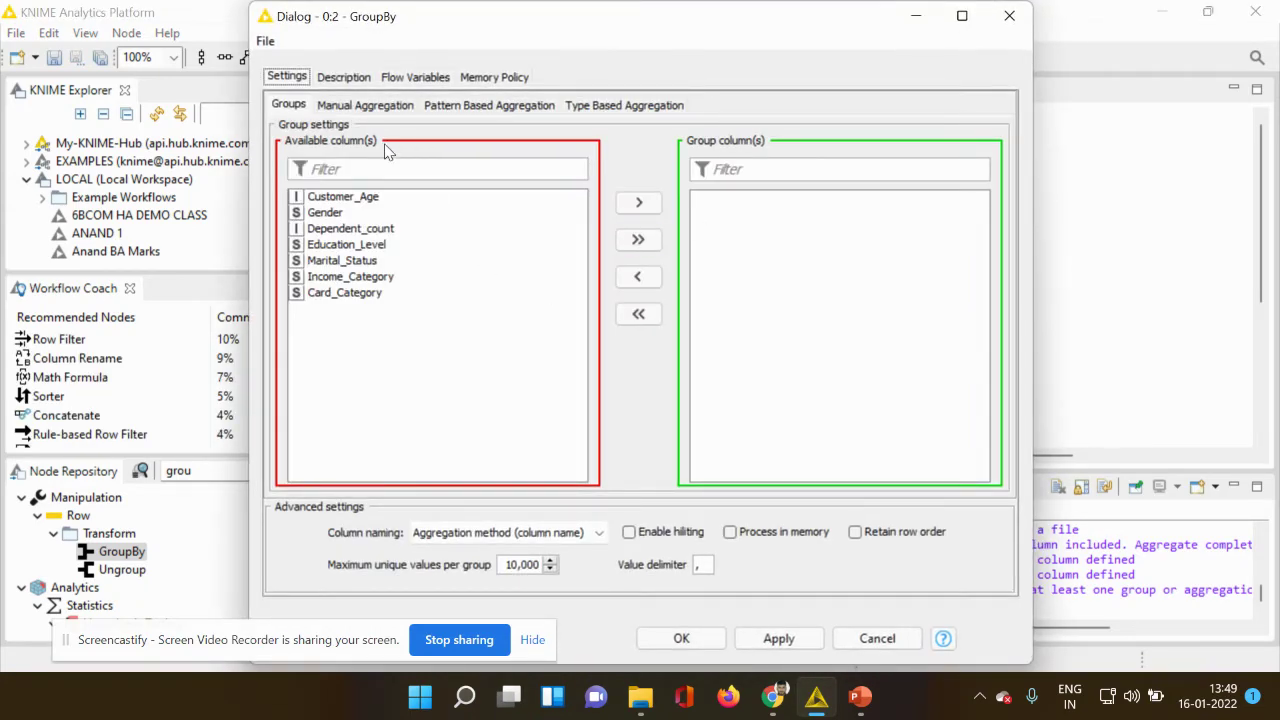
left_click(364, 106)
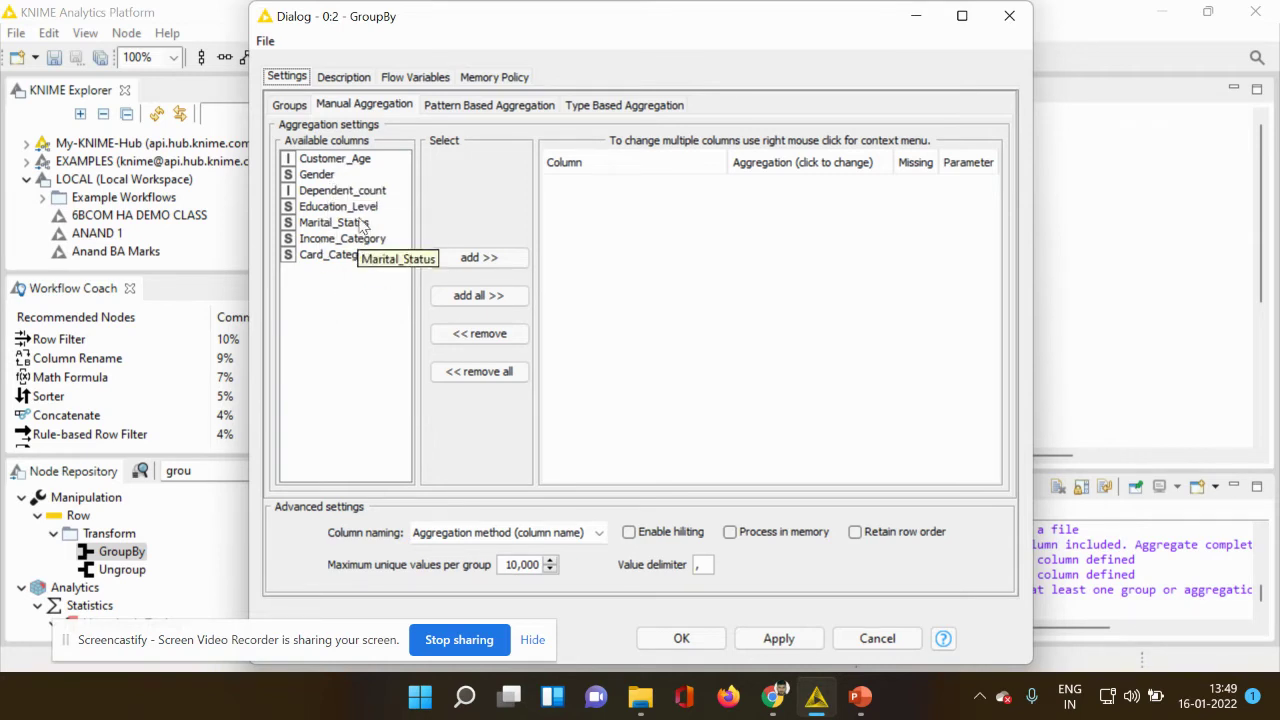
Add Customer_Age to the aggregation list and change its method from Mean to Count.
left_click(343, 243)
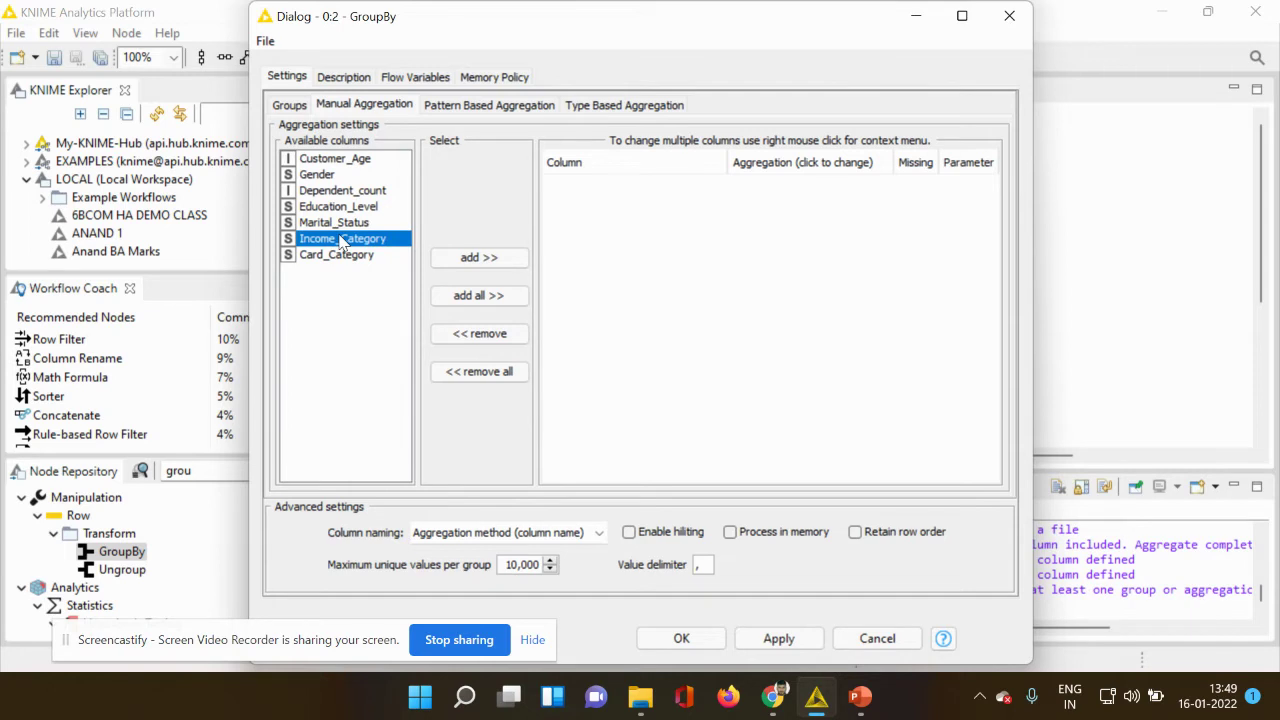
left_click(321, 166)
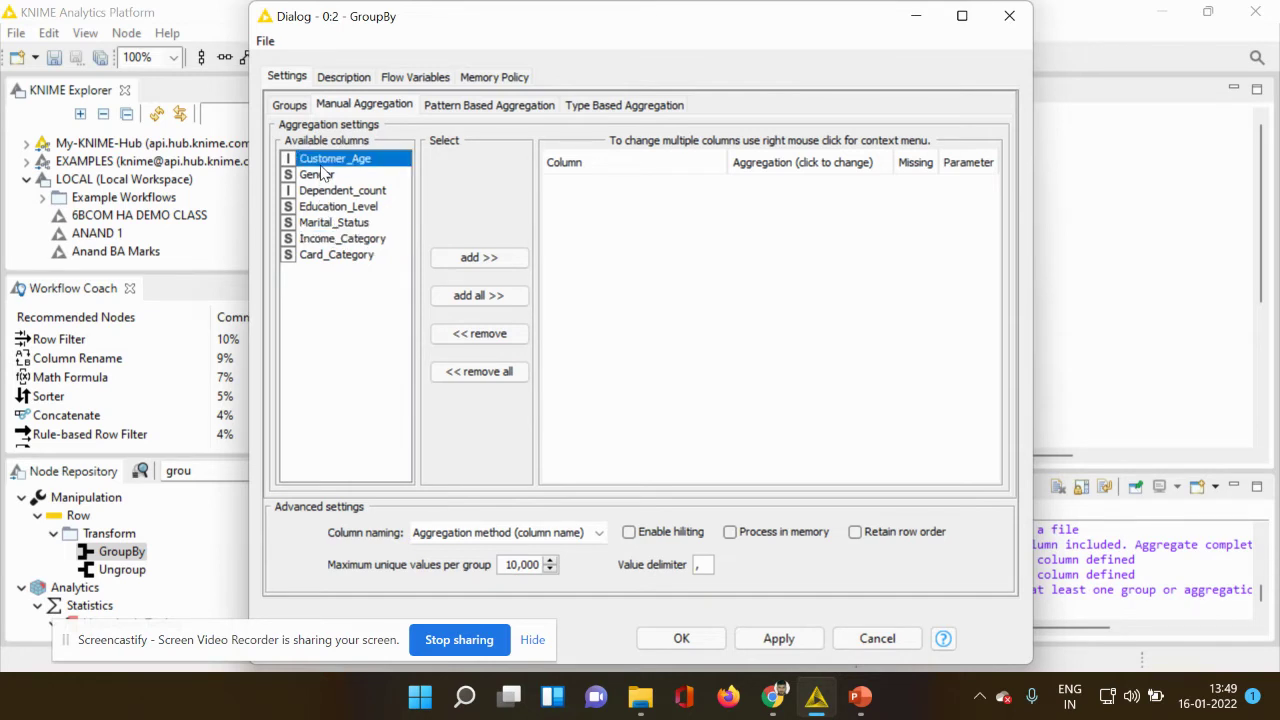
left_click(474, 257)
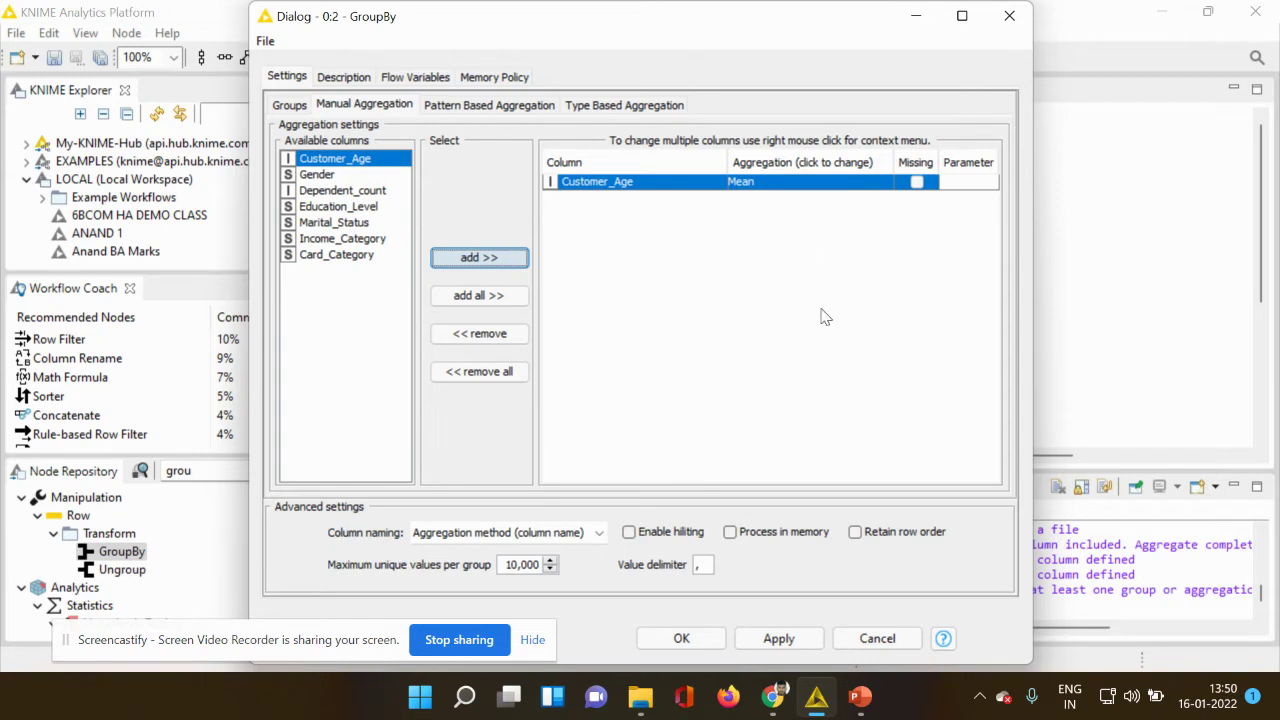
left_click(762, 188)
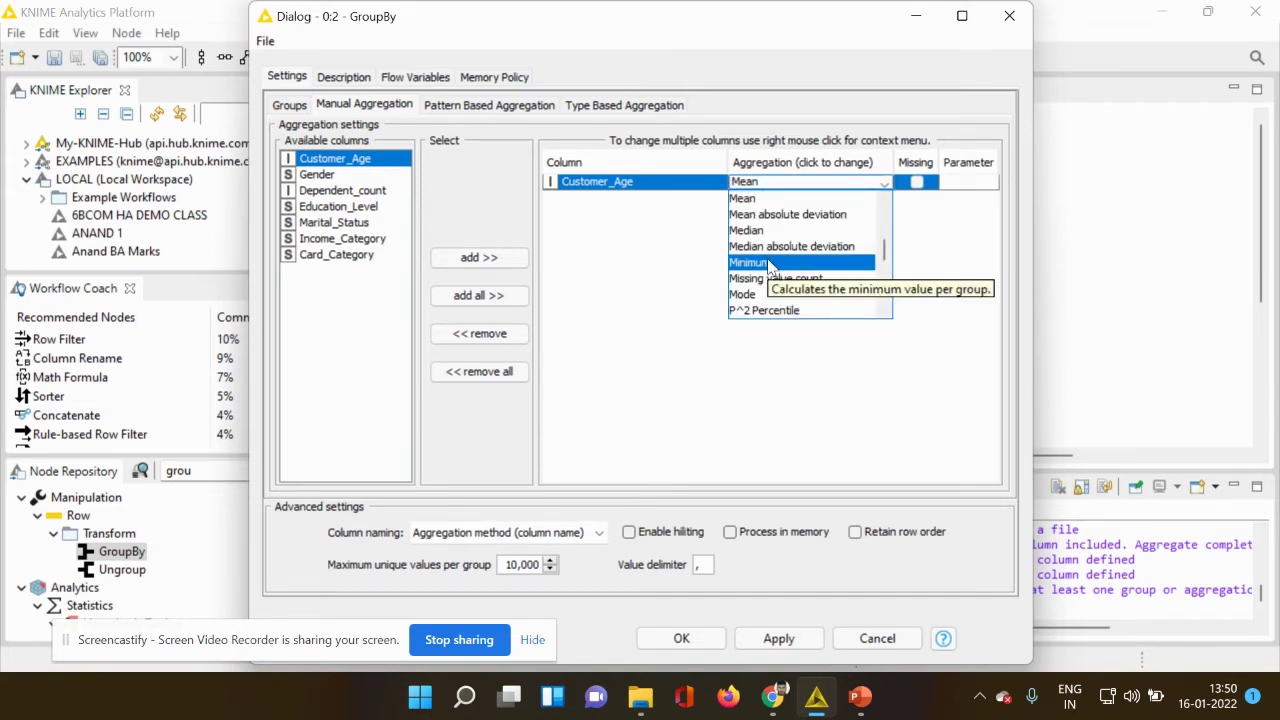
scroll(770, 268, "down", 1)
scroll(770, 268, "down", 4)
scroll(770, 268, "up", 8)
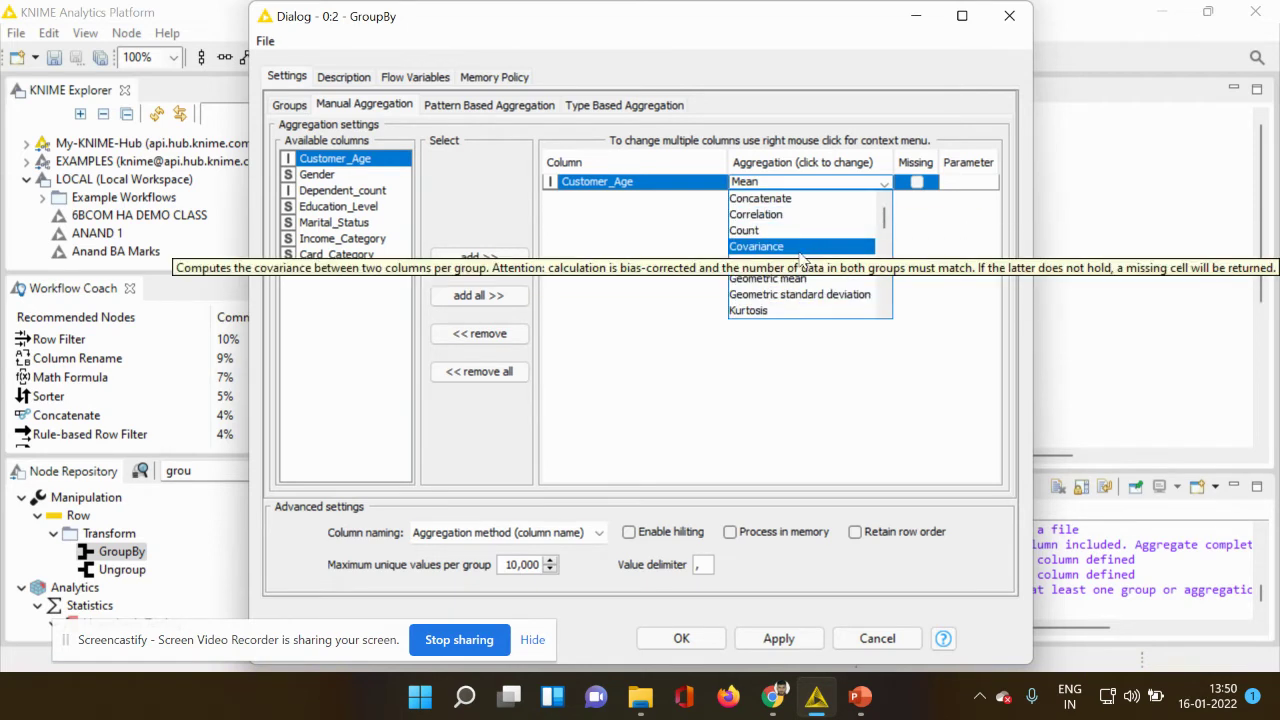
left_click(755, 233)
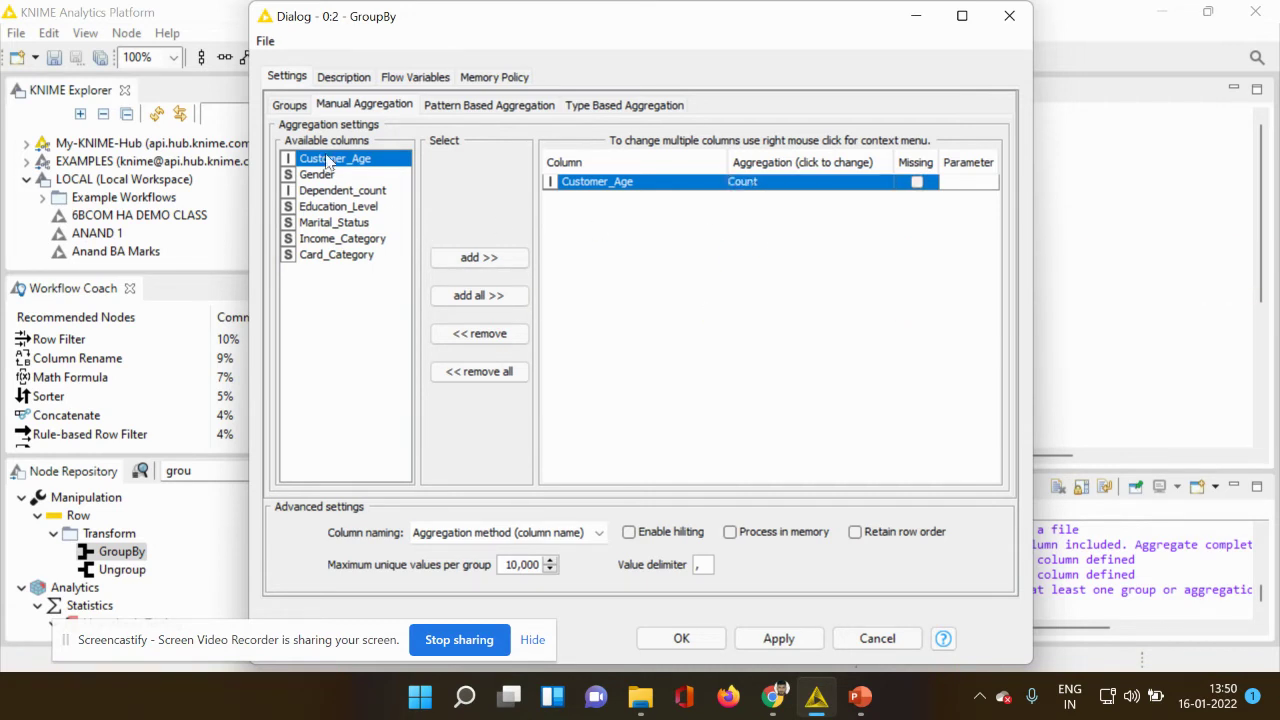
Add a second Customer_Age aggregation row using the Unique count method.
left_click(479, 258)
left_click(772, 198)
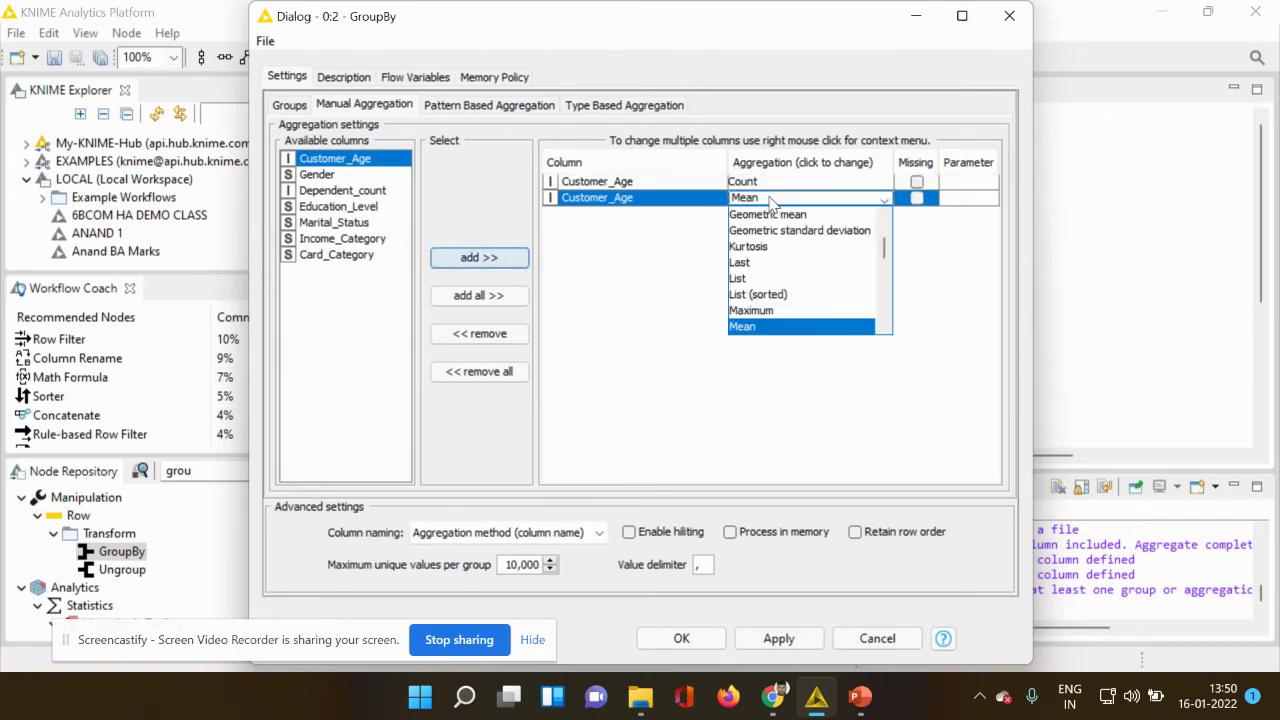
scroll(776, 295, "down", 5)
left_click(765, 310)
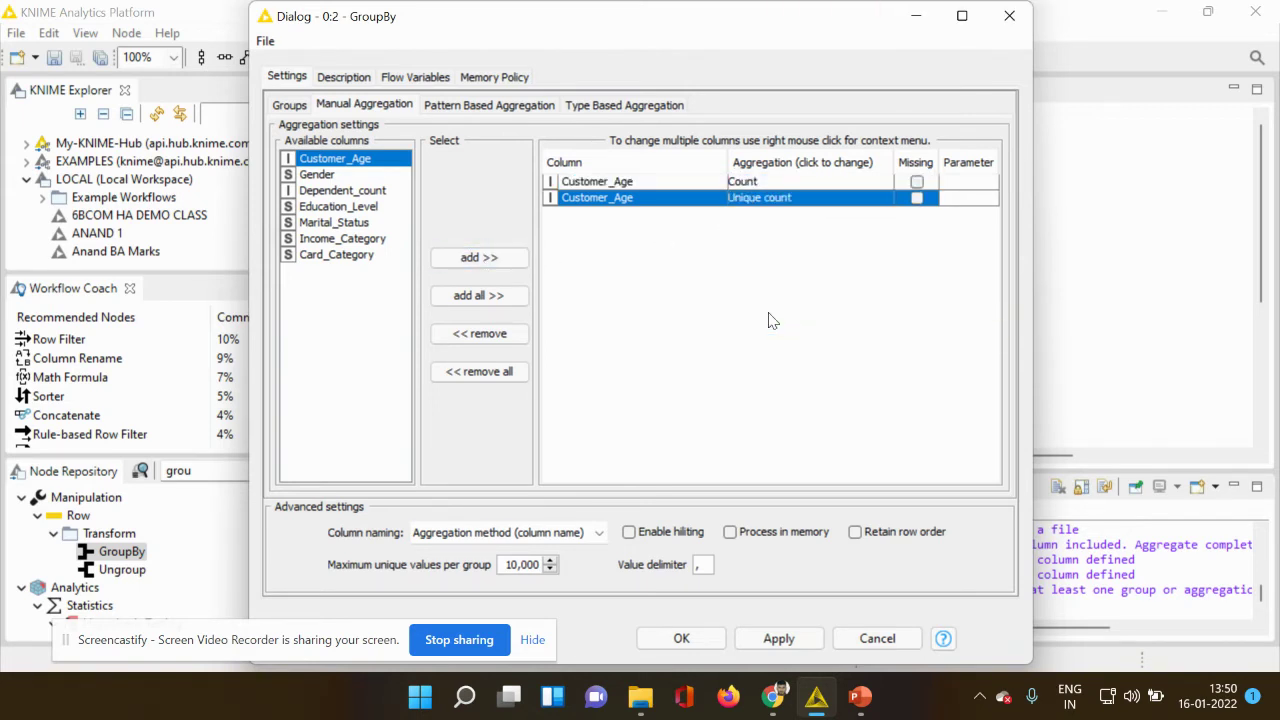
Include missing values for both aggregations, then apply and confirm the GroupBy settings.
left_click(917, 182)
left_click(918, 198)
left_click(918, 199)
left_click(791, 635)
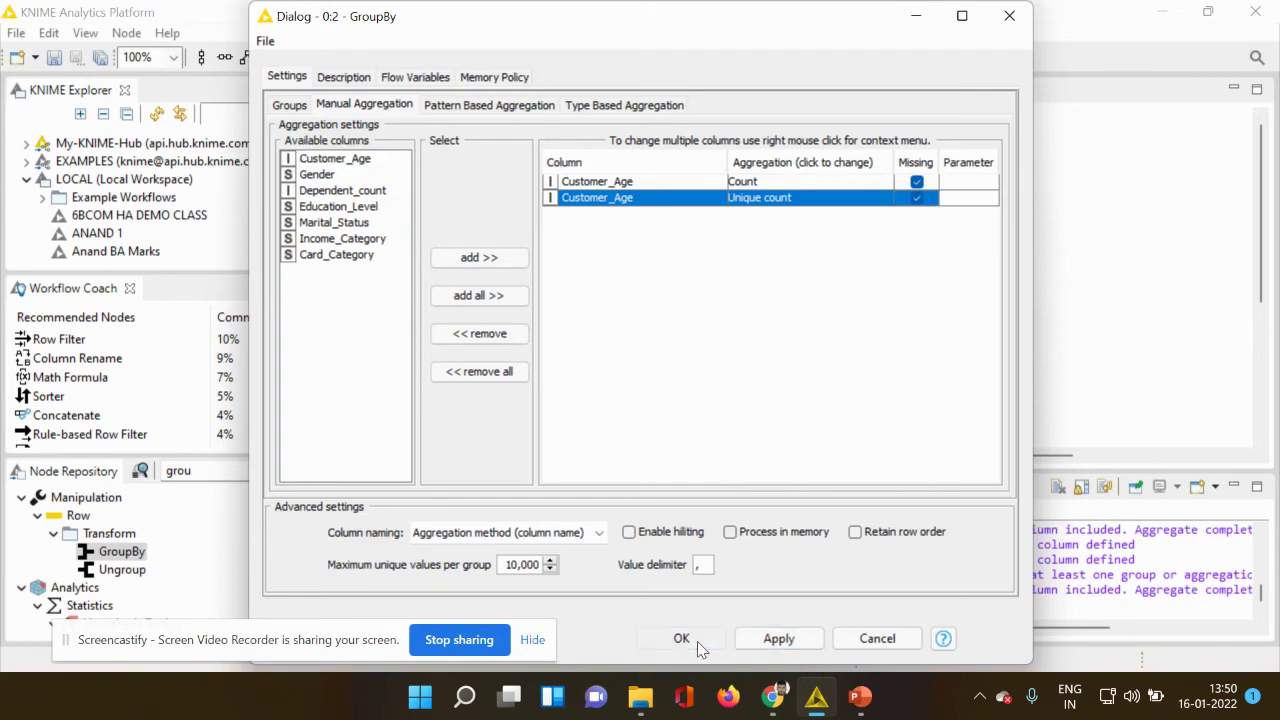
left_click(697, 641)
Execute GroupBy and view its output table showing Count 10127 and Unique count 45.
right_click(701, 232)
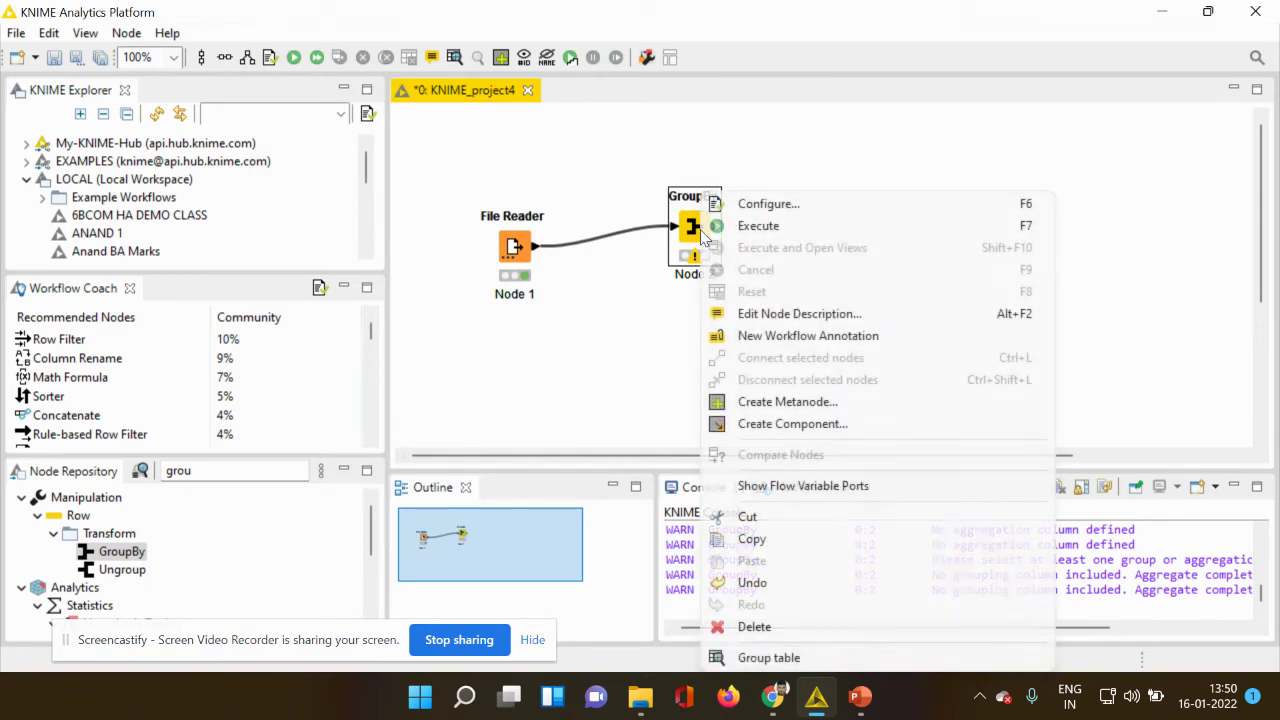
left_click(733, 229)
right_click(709, 237)
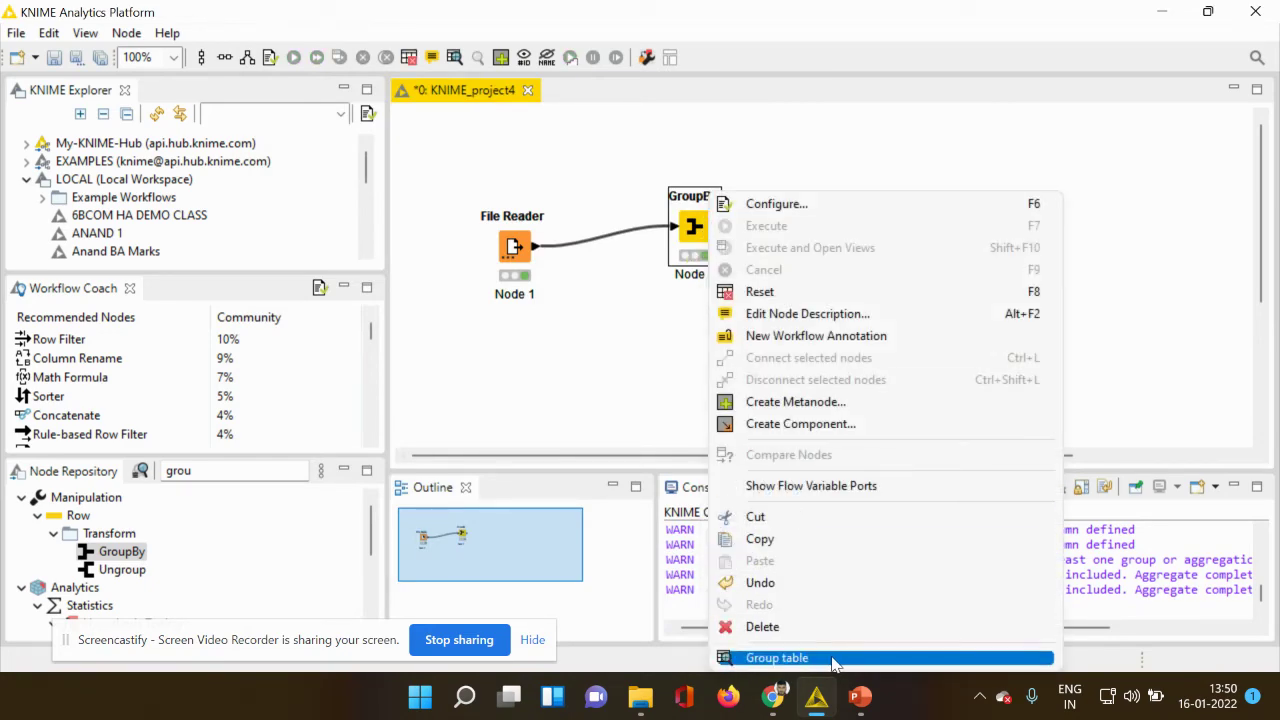
left_click(777, 660)
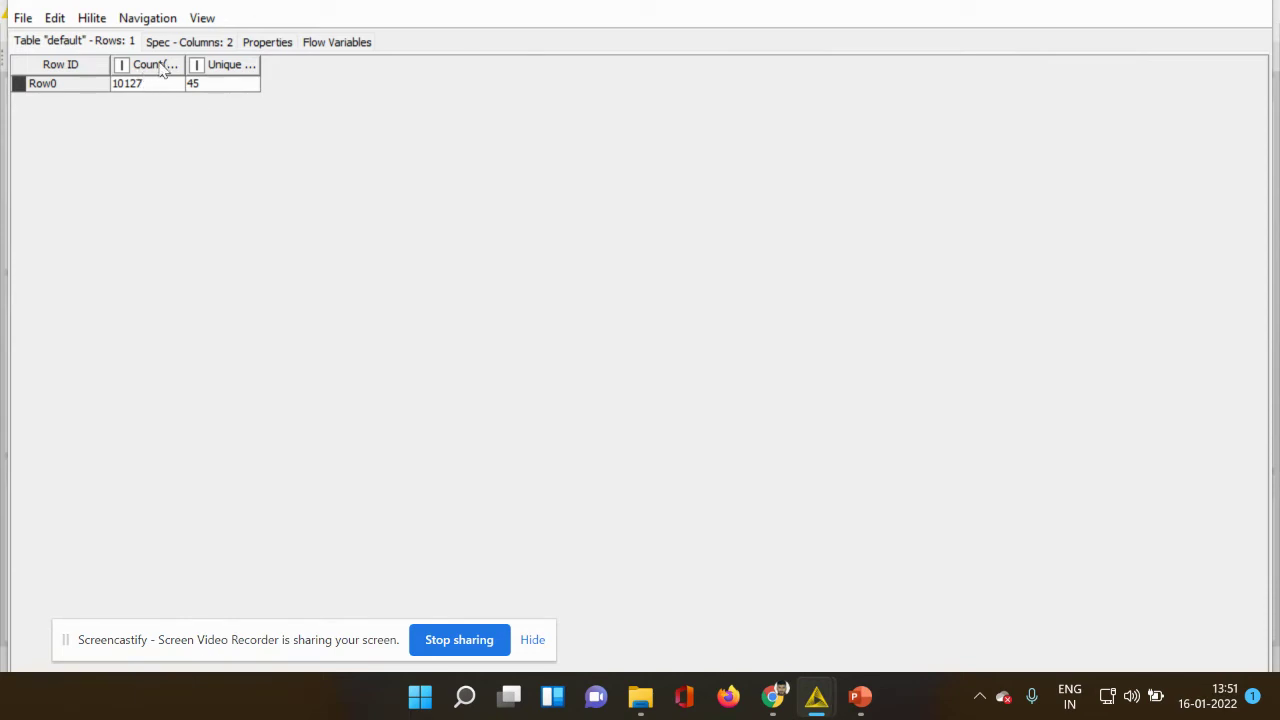
left_click(860, 697)
Select slide 7, 'Difference between Unique count and count', in the slide pane.
left_click(139, 562)
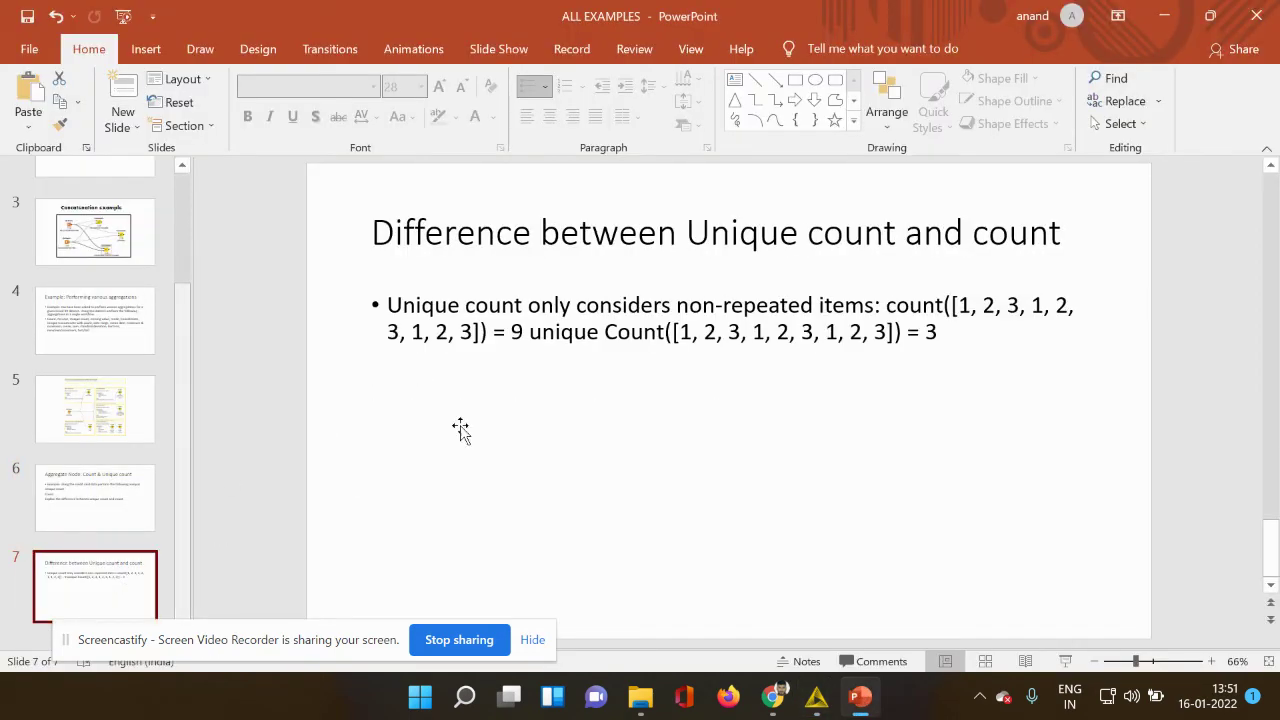